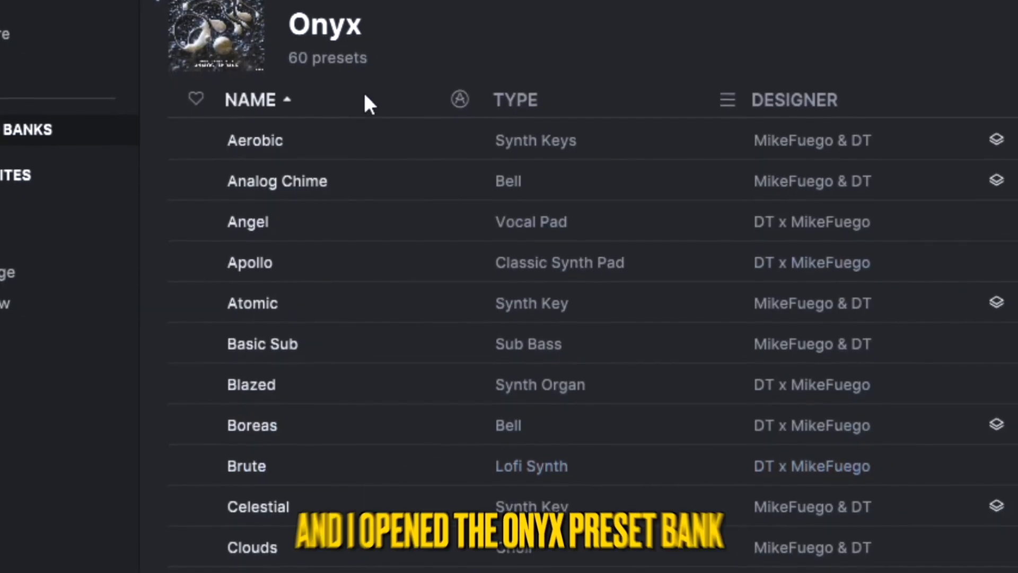
- Look through the Onyx preset bank and highlight the repeated G3, A#3 and G4 chord notes in the Analog Lab V piano roll
scroll(378, 415, down, 6)
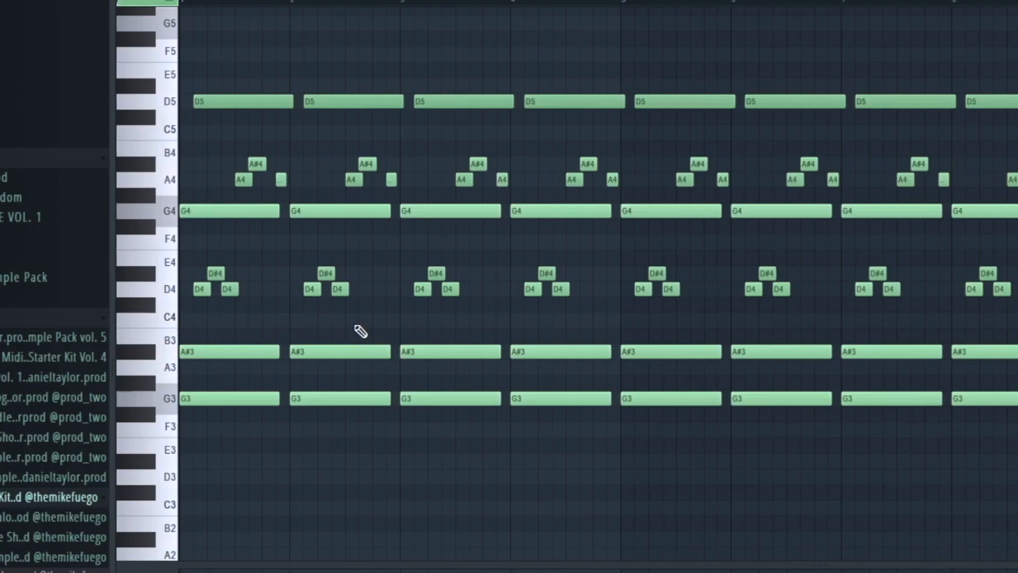
drag(1017, 62, 186, 499)
scroll(342, 446, down, 4)
scroll(352, 453, up, 4)
drag(213, 330, 1008, 376)
drag(174, 144, 173, 400)
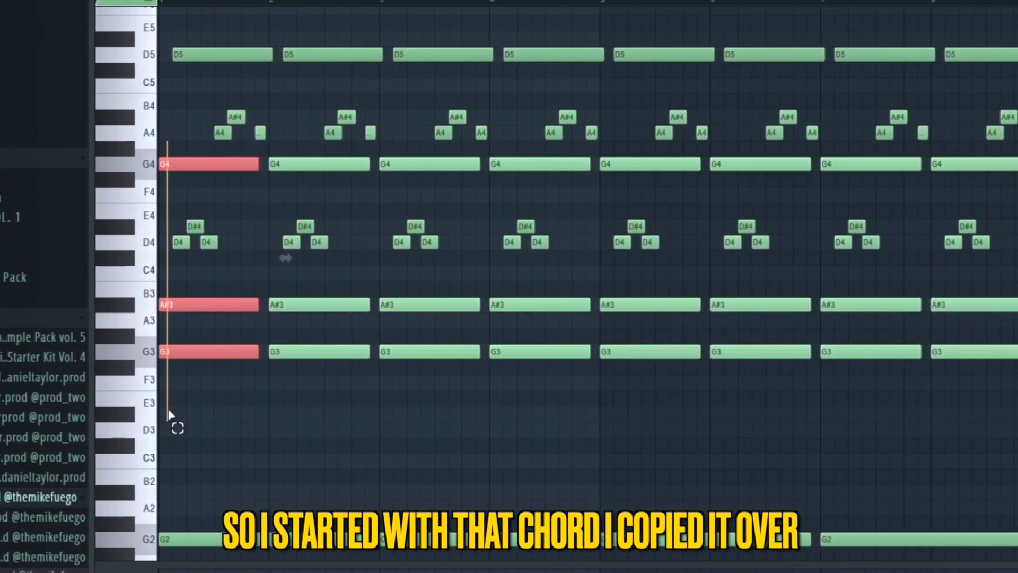
drag(175, 424, 1017, 404)
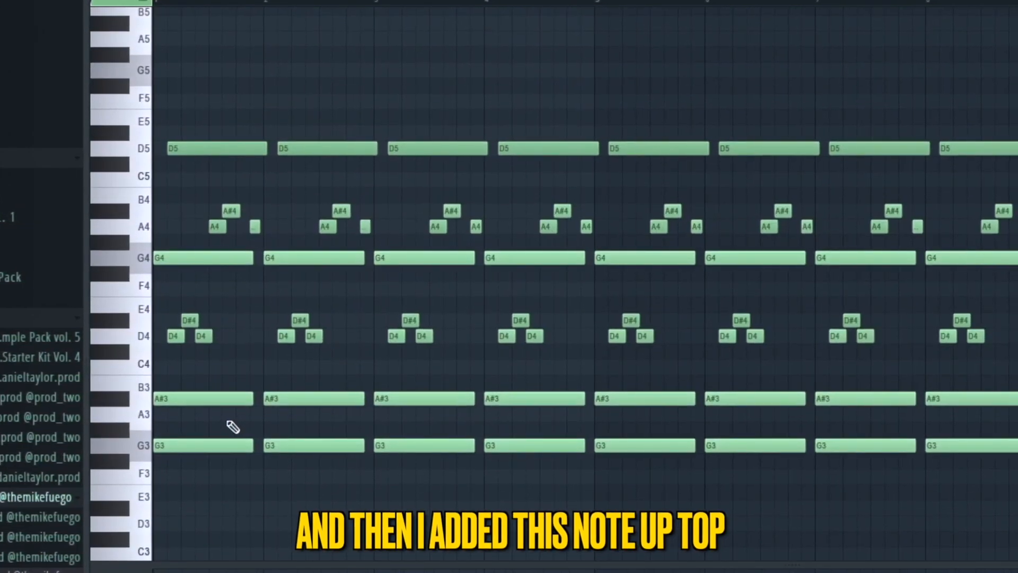
- Highlight the D5 top notes and the repeating melody notes, and open the Lifeline Expanse effect on mixer insert 1
drag(164, 113, 1017, 200)
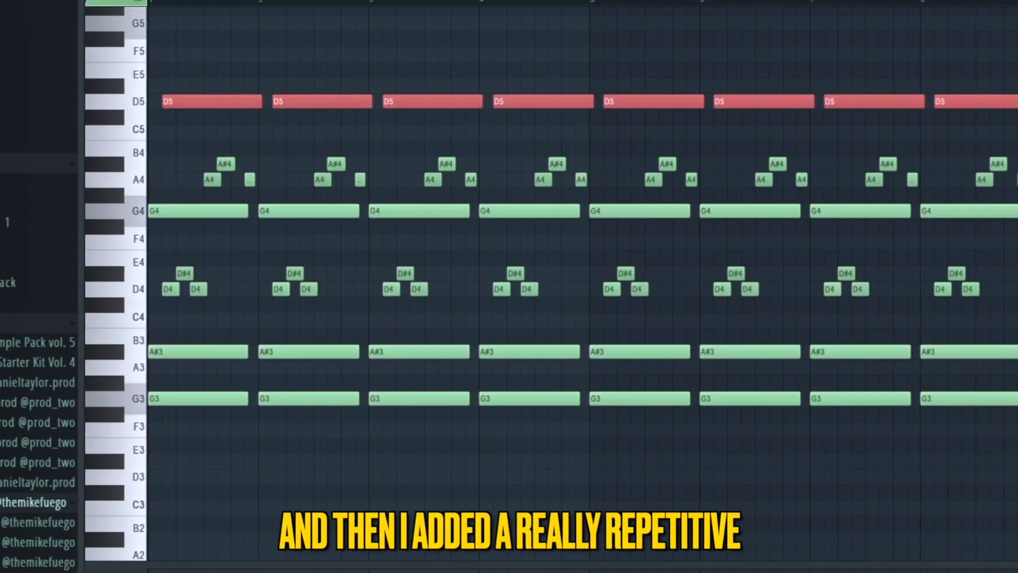
drag(1017, 235, 270, 324)
drag(1017, 127, 182, 204)
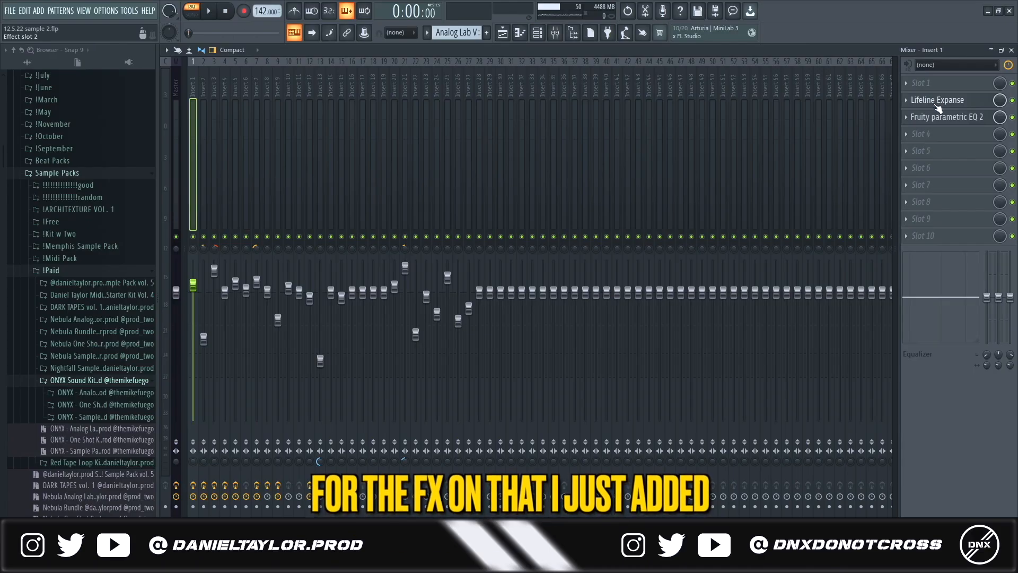
click(936, 101)
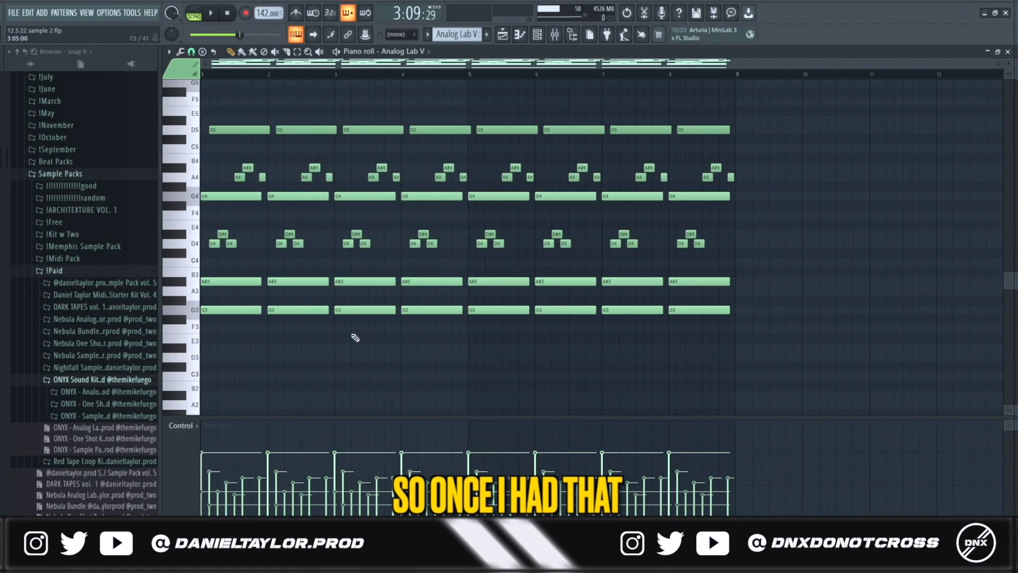
- Select all notes of the Analog Lab V pattern, including the G2 bass notes, and flip them
scroll(356, 346, up, 1)
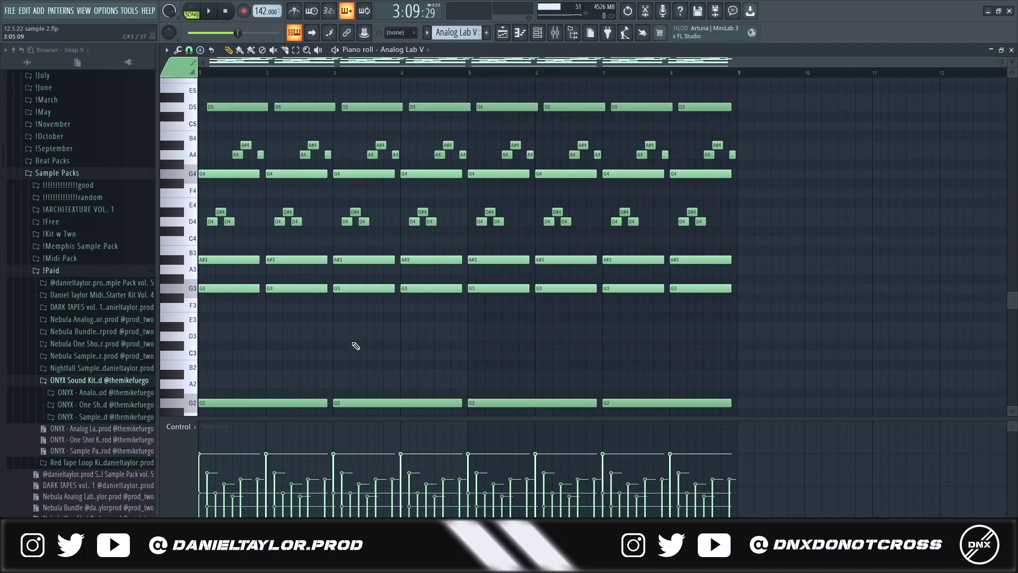
key(ctrl+a)
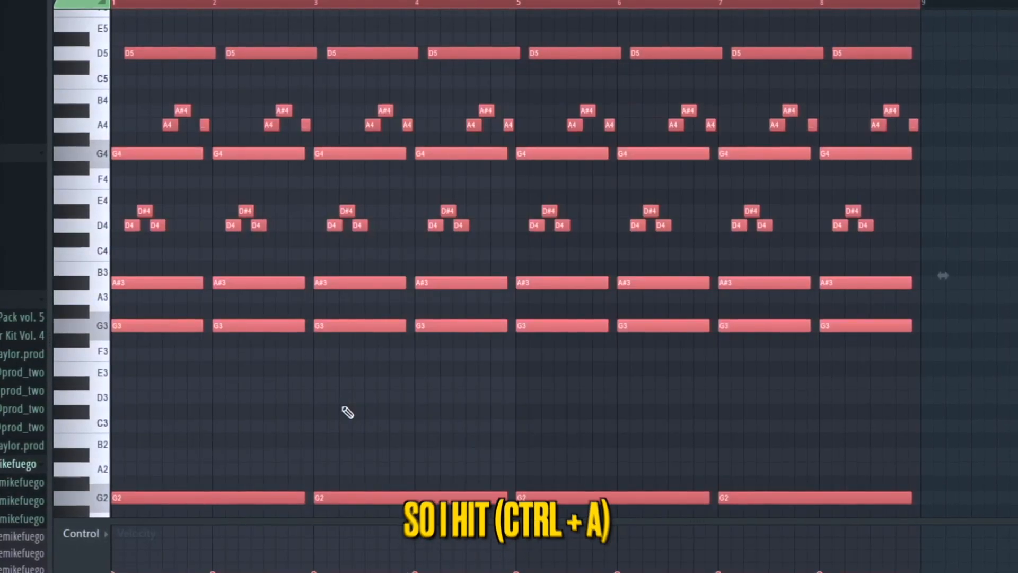
key(alt+y)
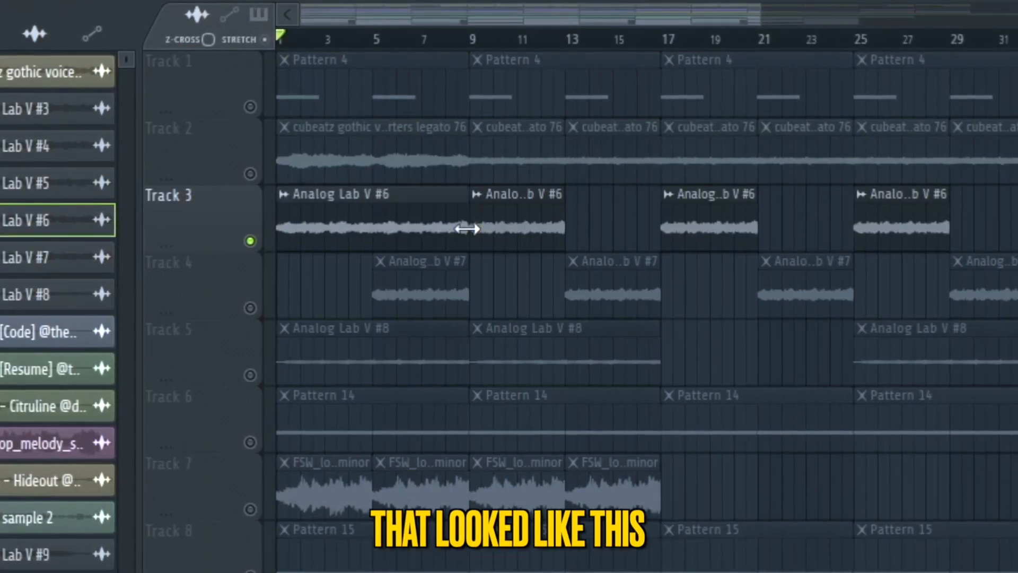
- Stretch the Analog Lab V #6 clips on Track 3 down to four bars for double time, and view the clip's pitch and reverse settings
drag(467, 229, 477, 222)
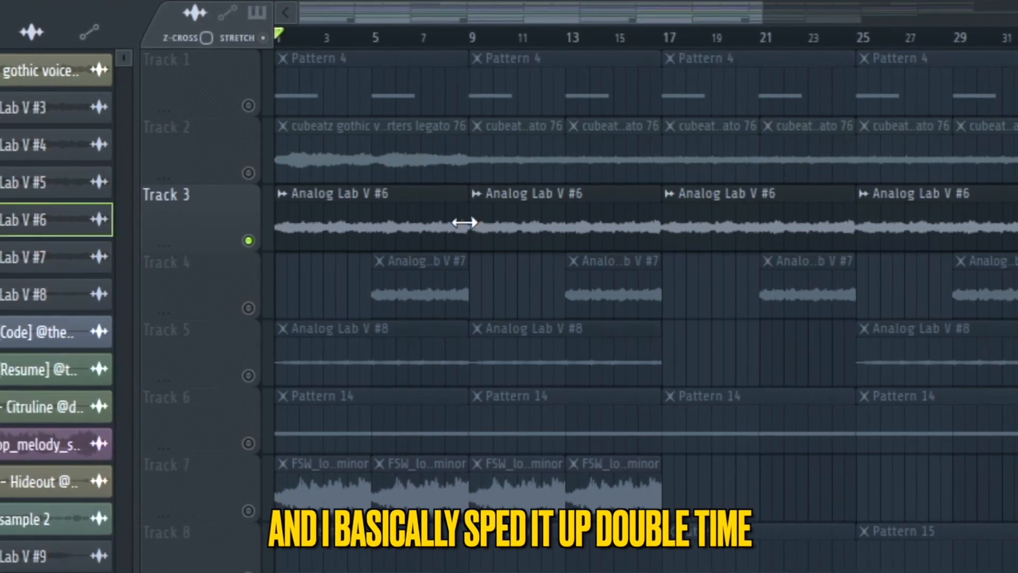
drag(392, 216, 371, 217)
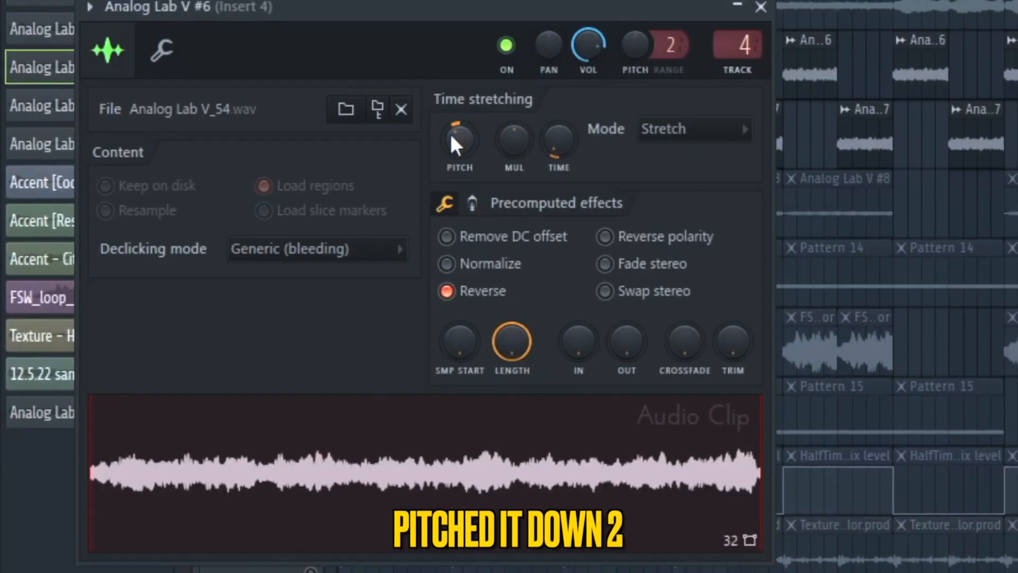
drag(485, 20, 513, 9)
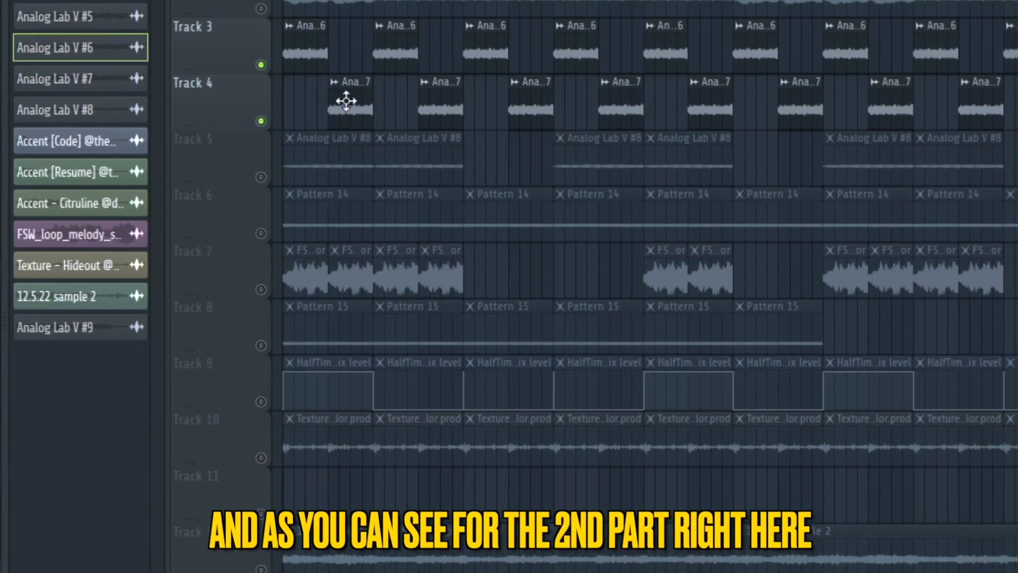
- Open the Analog Lab V #7 clip on Track 4 and highlight the reversed notes in the Analog Lab V #2 piano roll
double_click(346, 101)
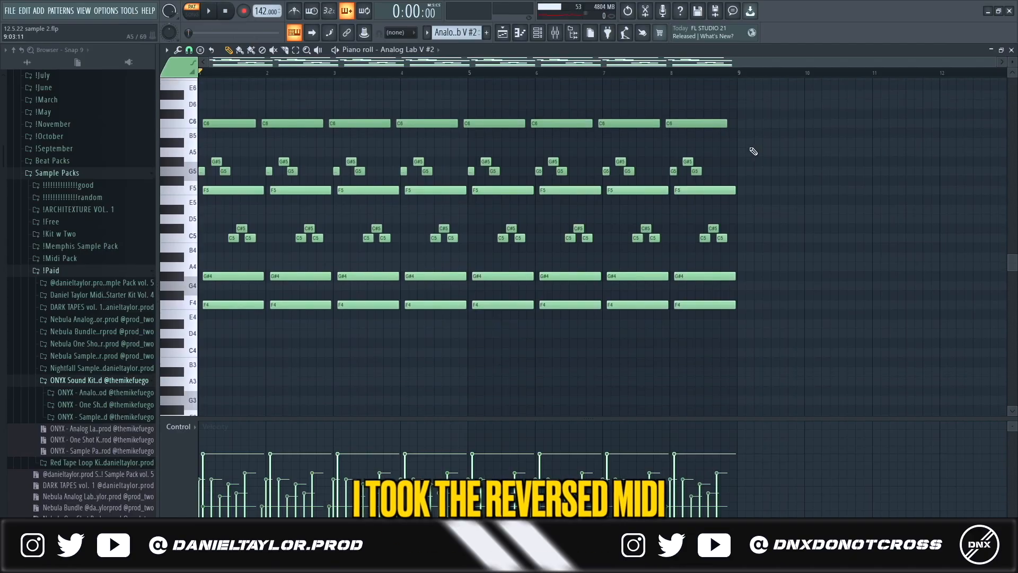
drag(723, 91, 192, 351)
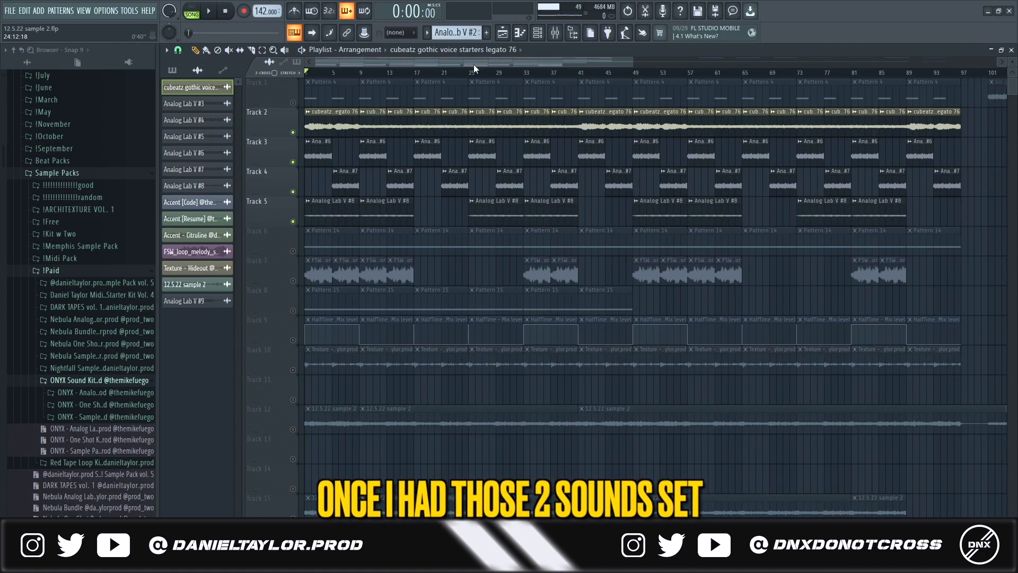
- View the sampler settings of the cubeatz gothic voice starter clip on Track 2, and close them
double_click(339, 123)
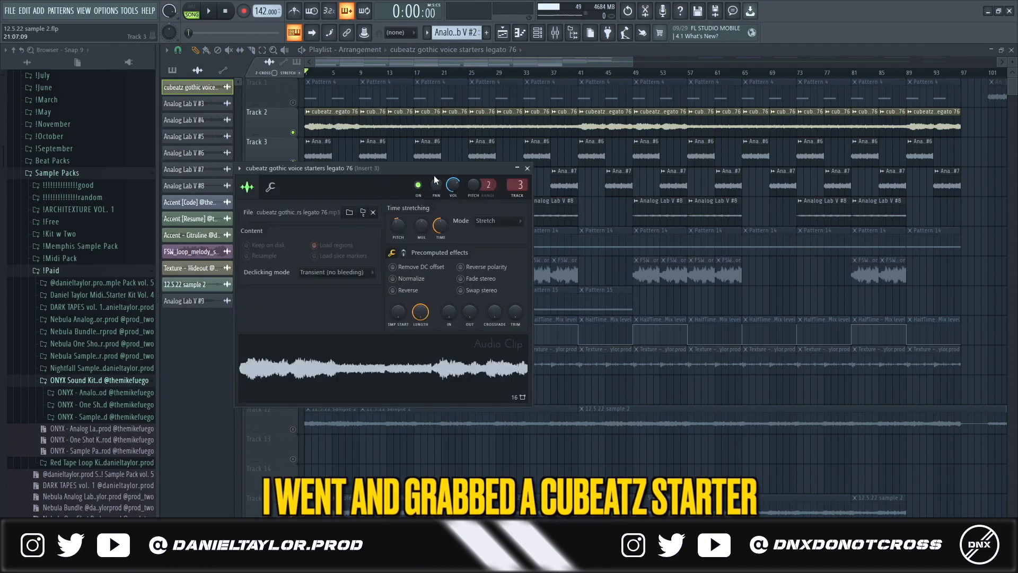
drag(422, 169, 461, 172)
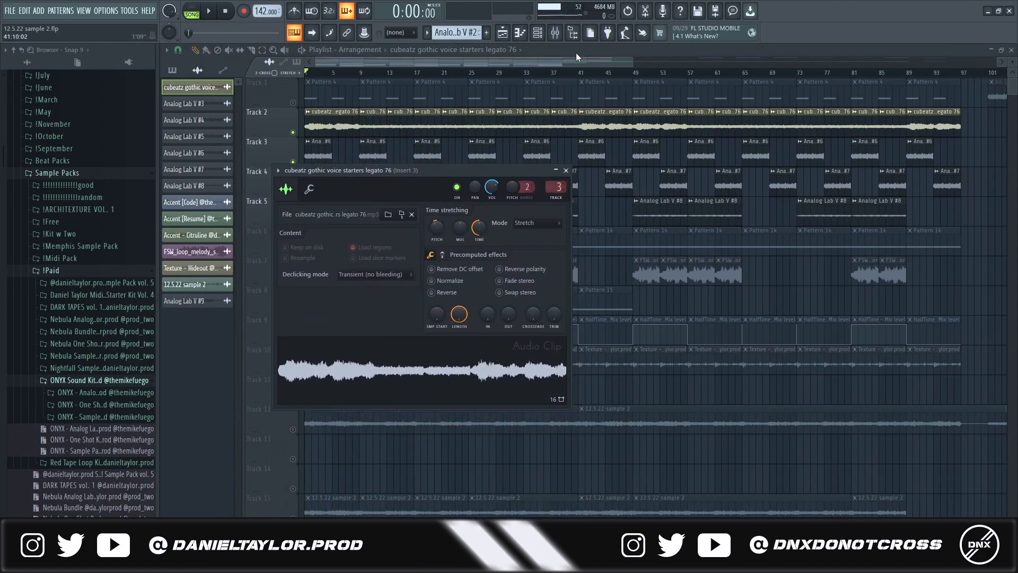
click(557, 39)
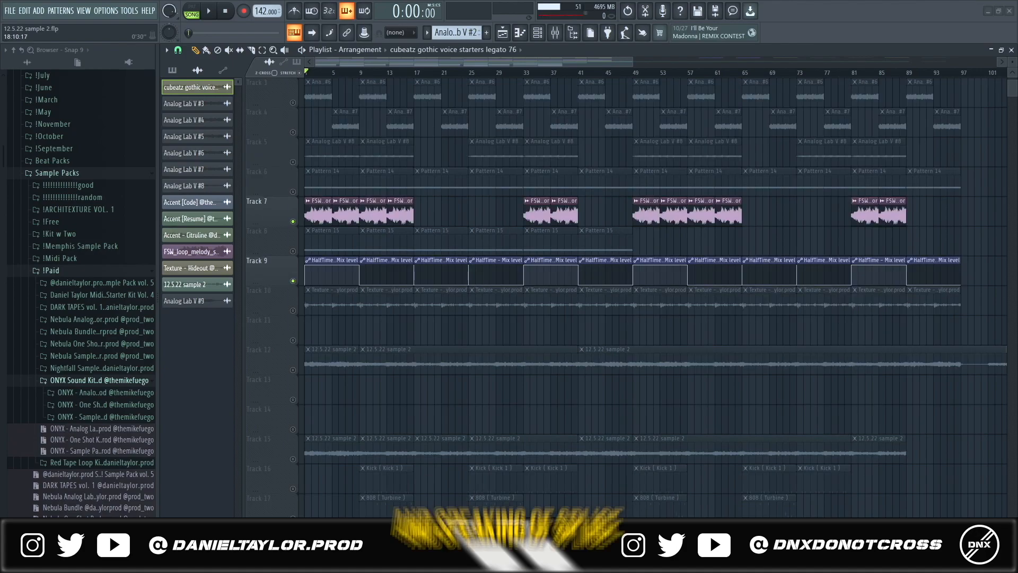
- Review the reversed FSW violin loop's clip settings and its Lifeline Expanse effect on mixer insert 12, and return to the playlist
double_click(313, 223)
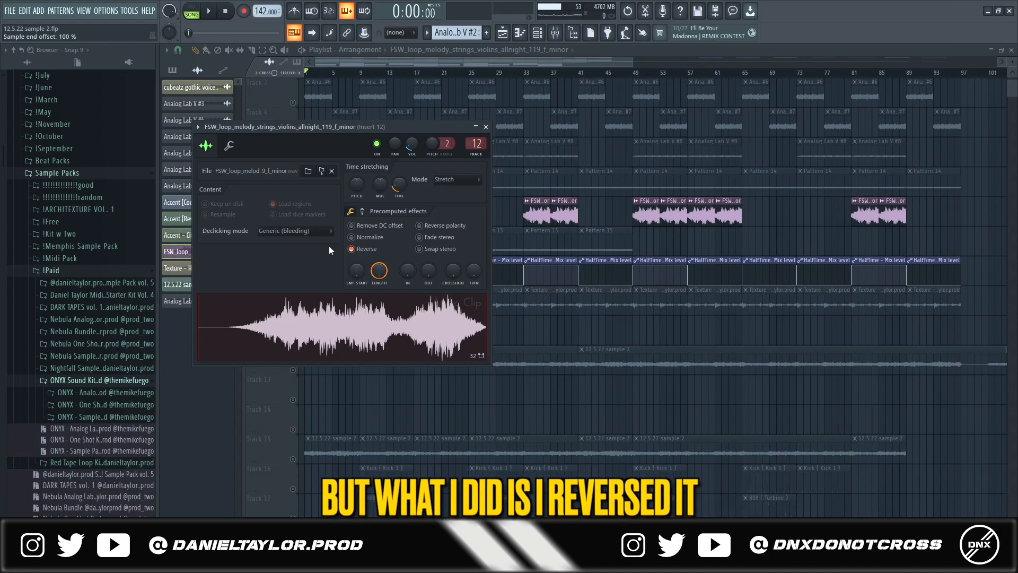
key(F9)
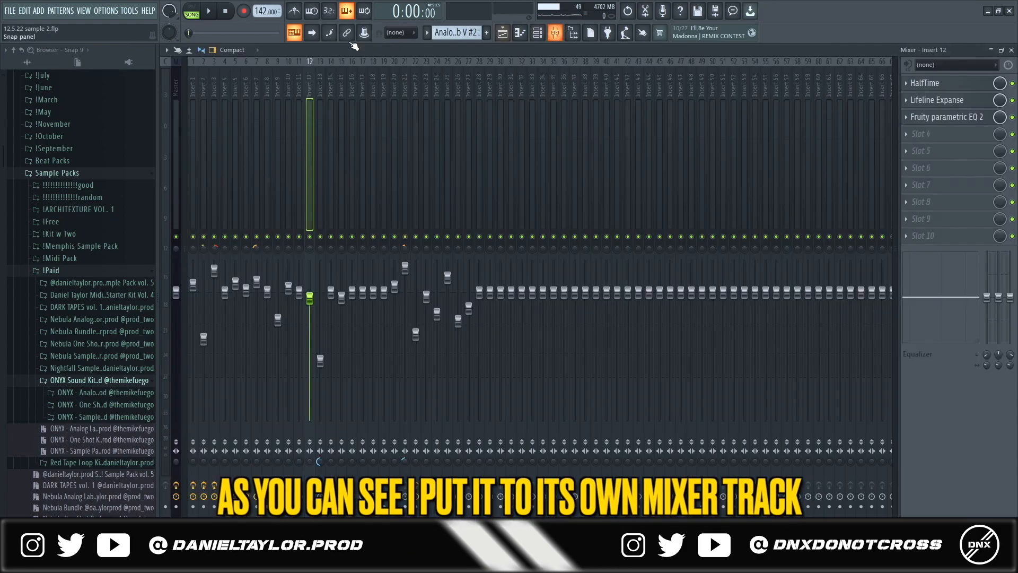
click(949, 100)
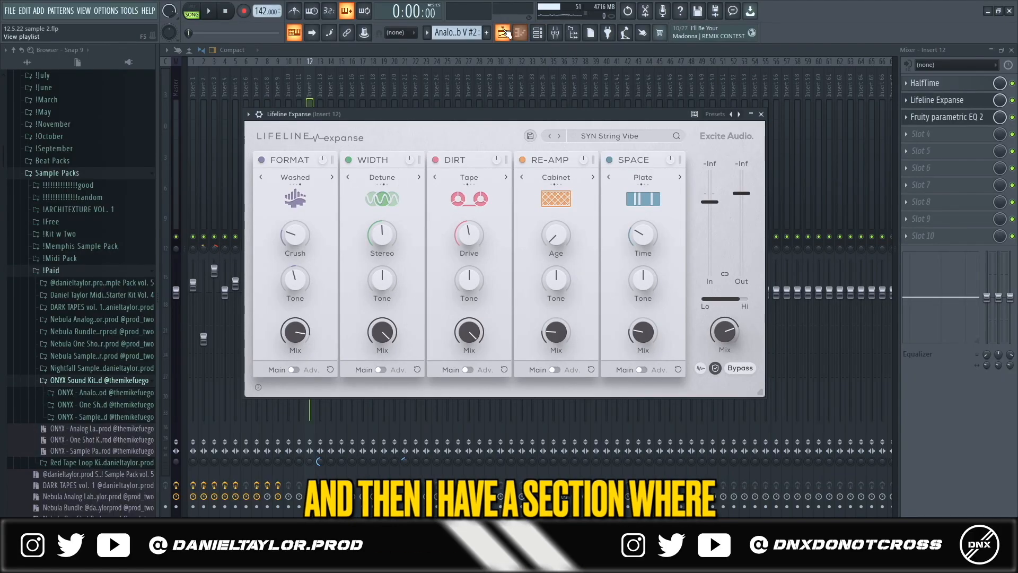
click(504, 33)
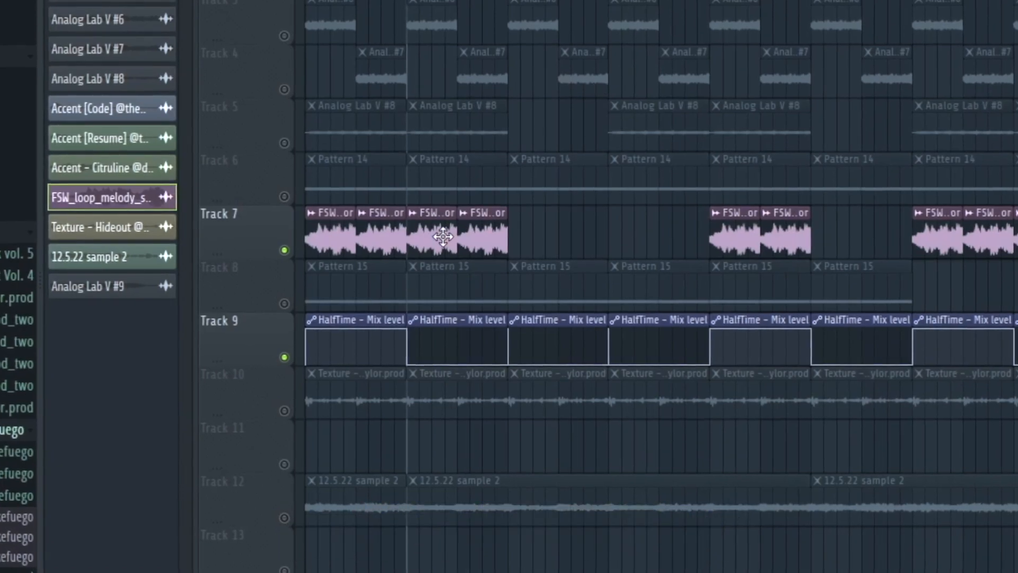
scroll(437, 254, up, 2)
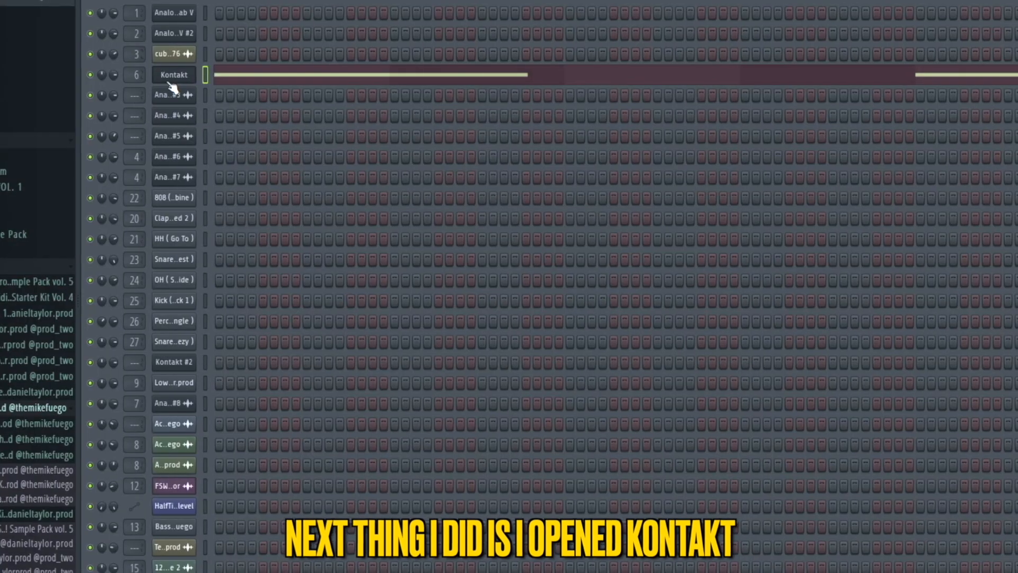
- Open the Kontakt instrument and the Low Piano one-shot, and highlight the Low Piano's F5 notes in Pattern 14
click(169, 77)
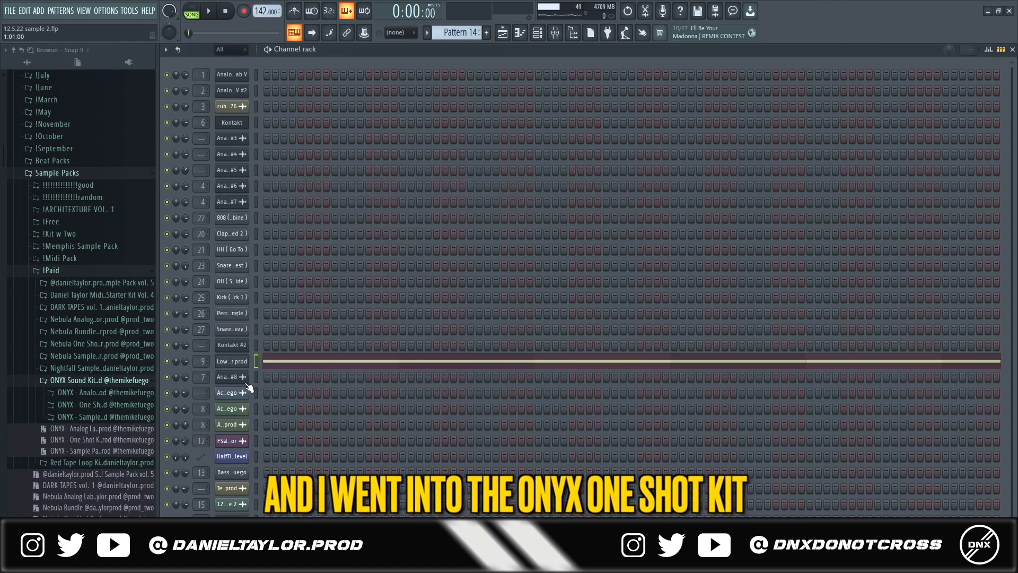
click(242, 363)
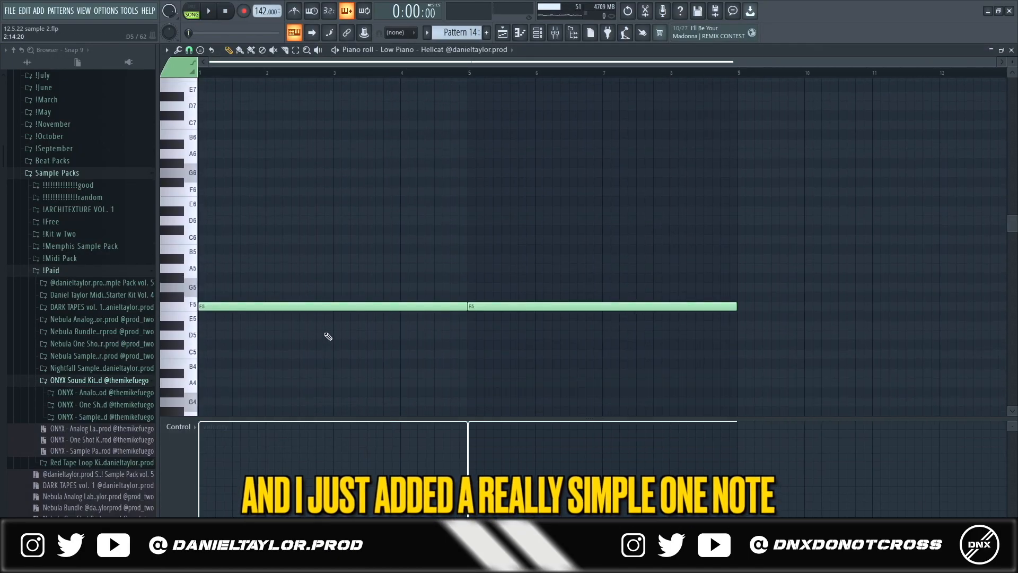
drag(815, 237, 200, 353)
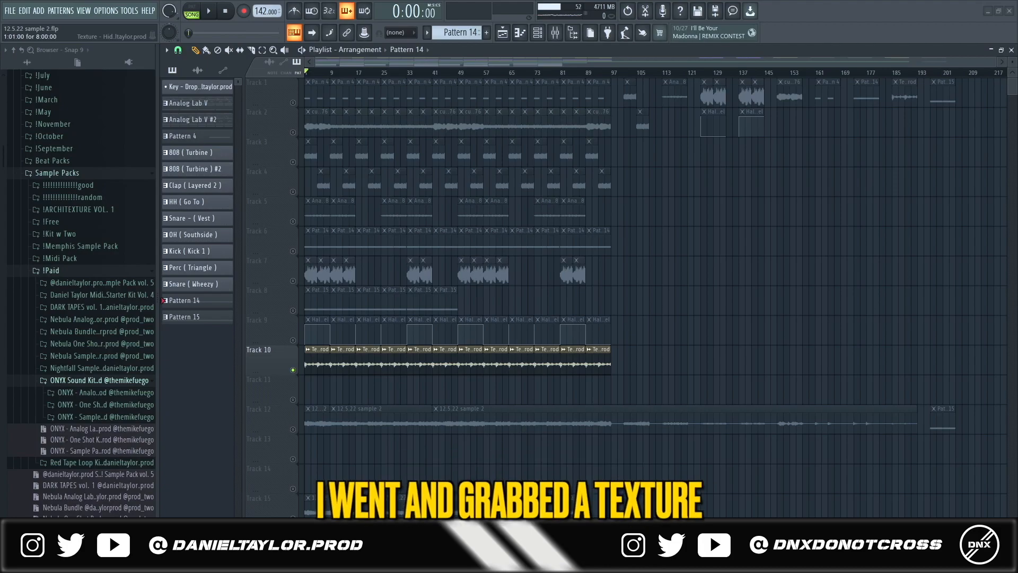
- Open the settings of the texture clip on Track 10 and move the window clear of the clips
double_click(323, 366)
drag(425, 372, 497, 169)
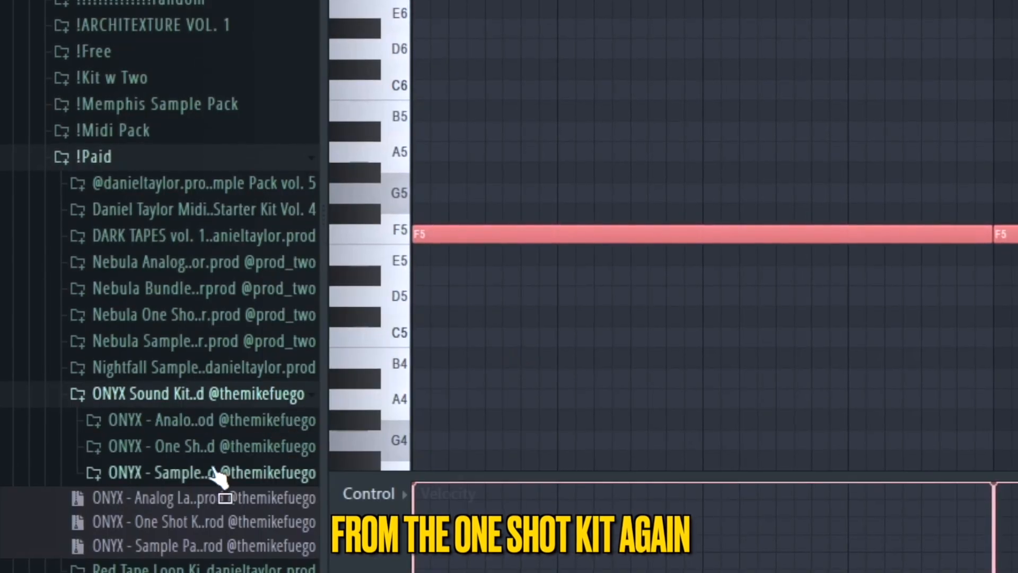
- Browse the Bass folder of the ONYX one-shot kit for Bass [Supertrap] and play the pattern
scroll(215, 473, down, 3)
click(194, 301)
click(175, 359)
scroll(159, 318, down, 11)
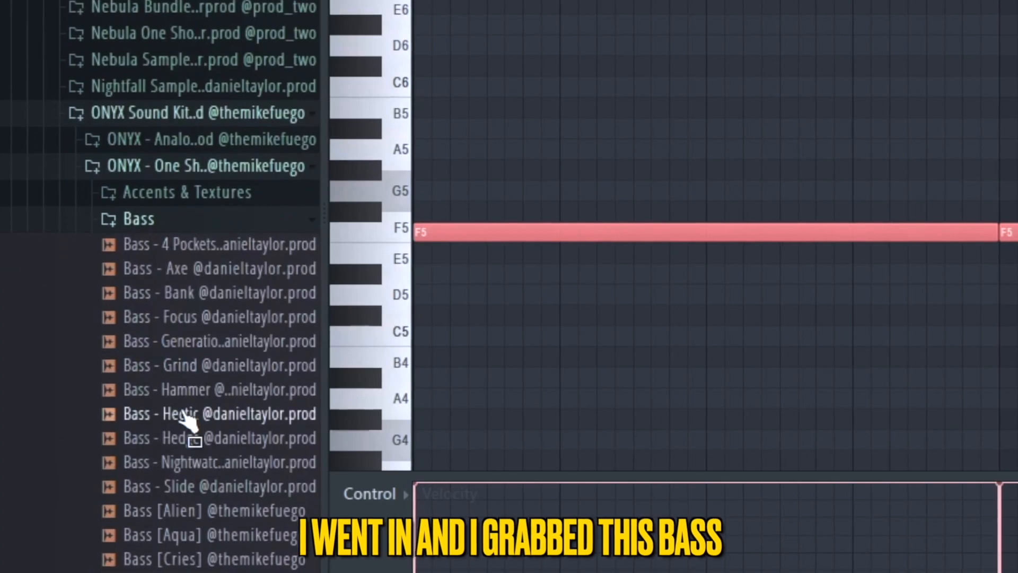
scroll(228, 463, up, 3)
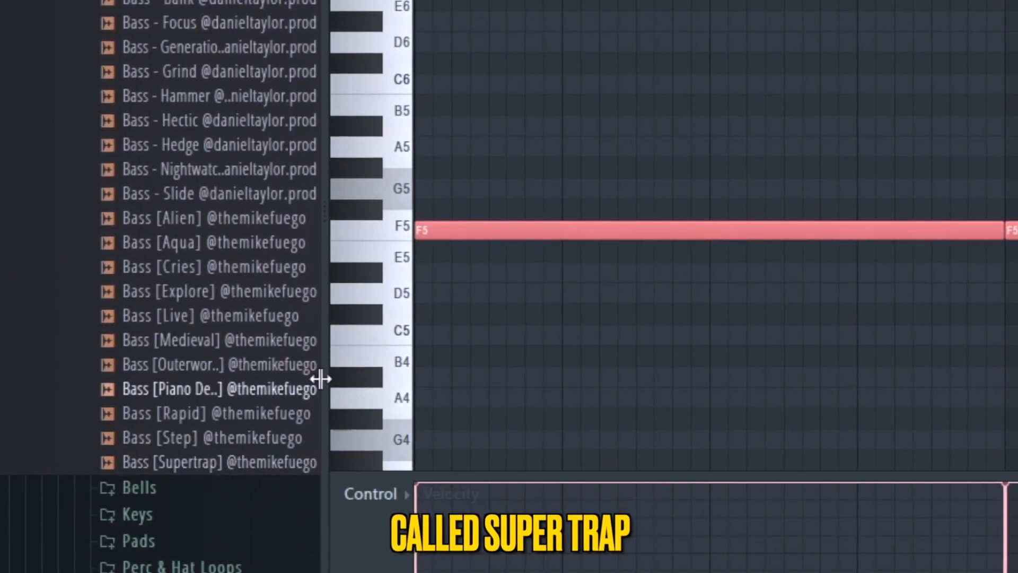
key(space)
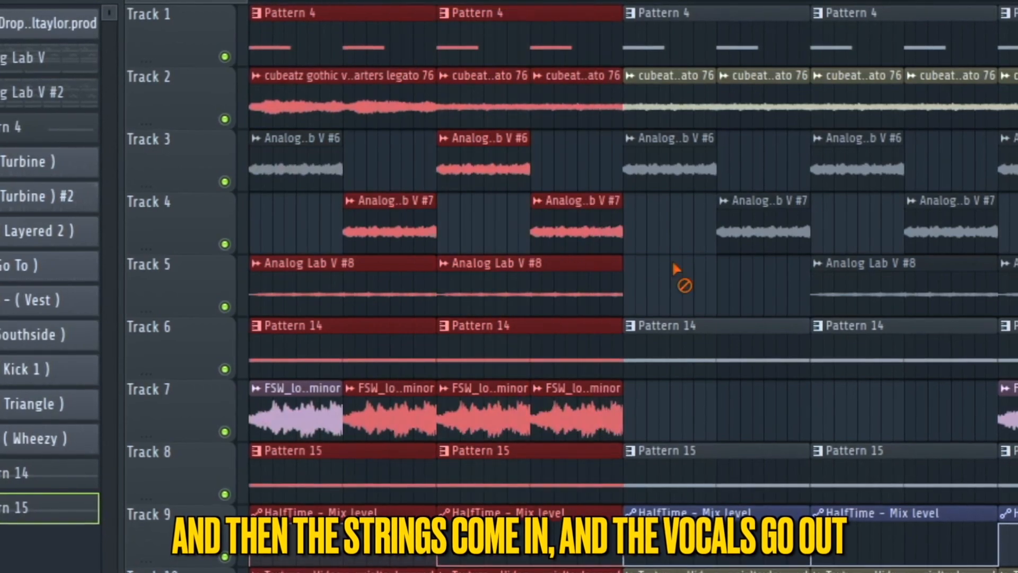
- Highlight the arrangement's sections on tracks 1 to 10 in turn, including the verse from bar 17 to bar 41
drag(467, 8, 474, 489)
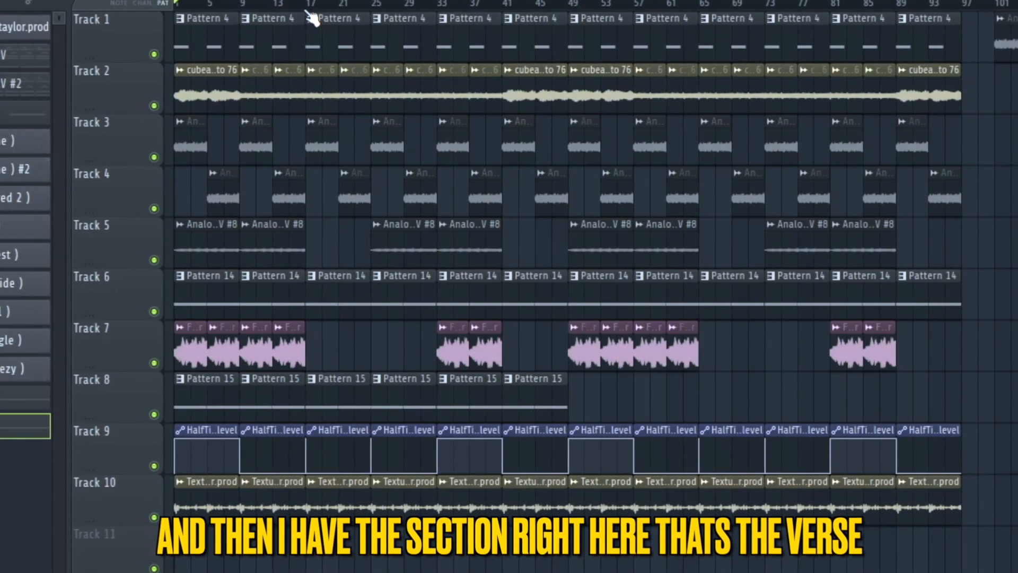
drag(308, 7, 481, 22)
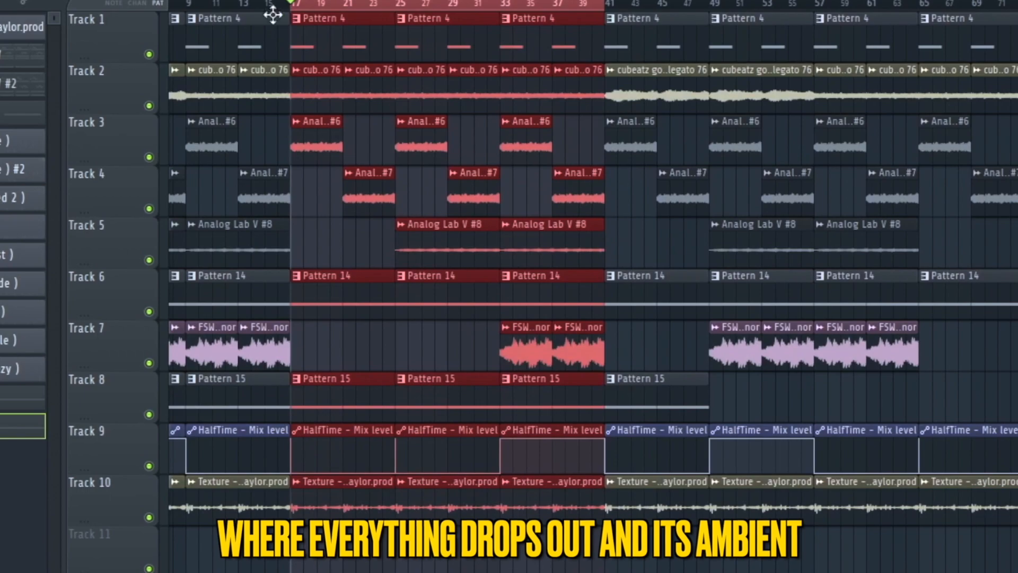
drag(297, 13, 498, 469)
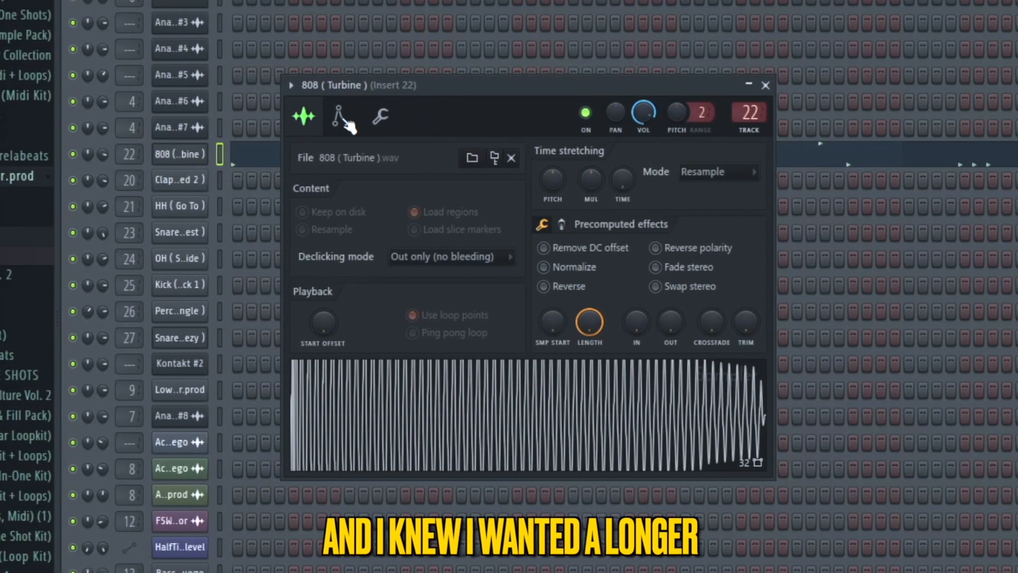
- Review the 808 (Turbine) sampler's envelope settings and its precomputed Boost effect
drag(500, 93, 483, 99)
click(324, 120)
click(297, 126)
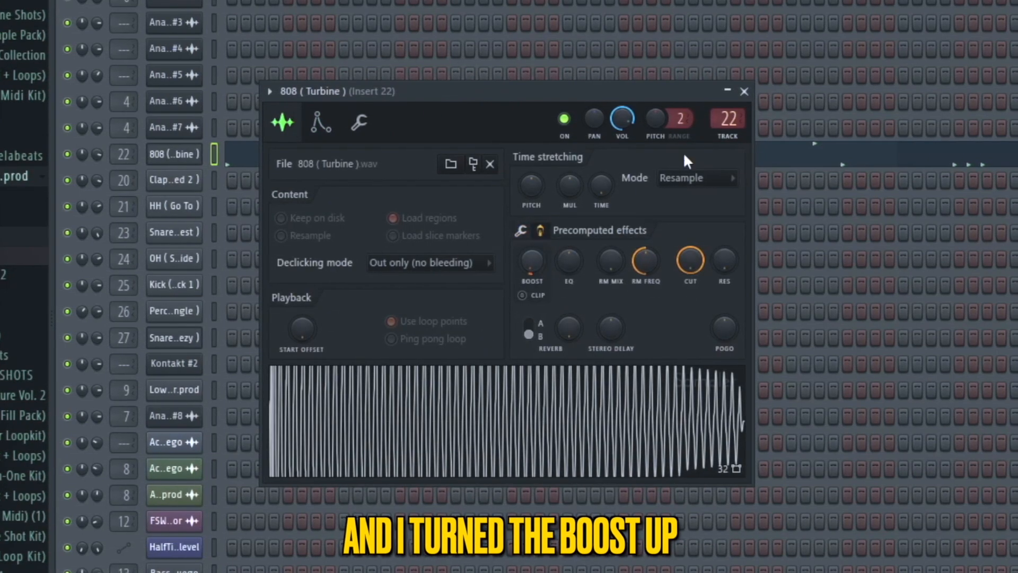
click(320, 122)
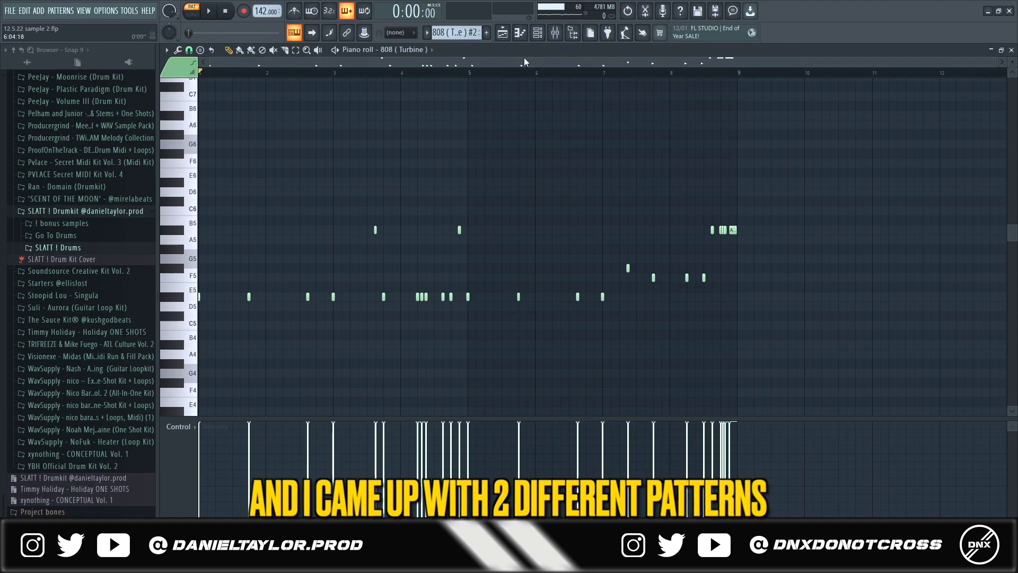
- Compare the notes of the two 808 (Turbine) patterns by opening the first one from the playlist, and return to the playlist
click(502, 33)
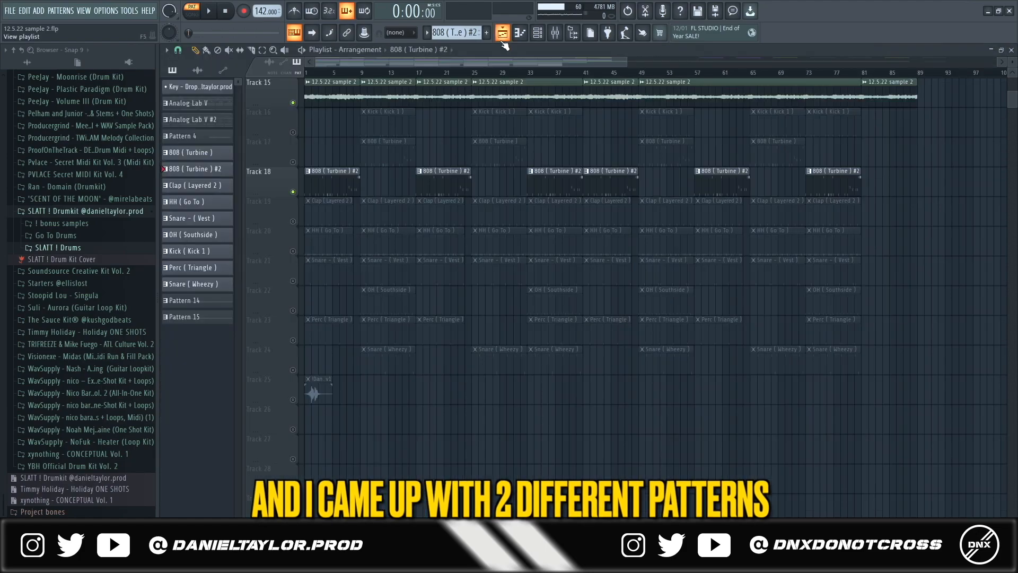
double_click(379, 155)
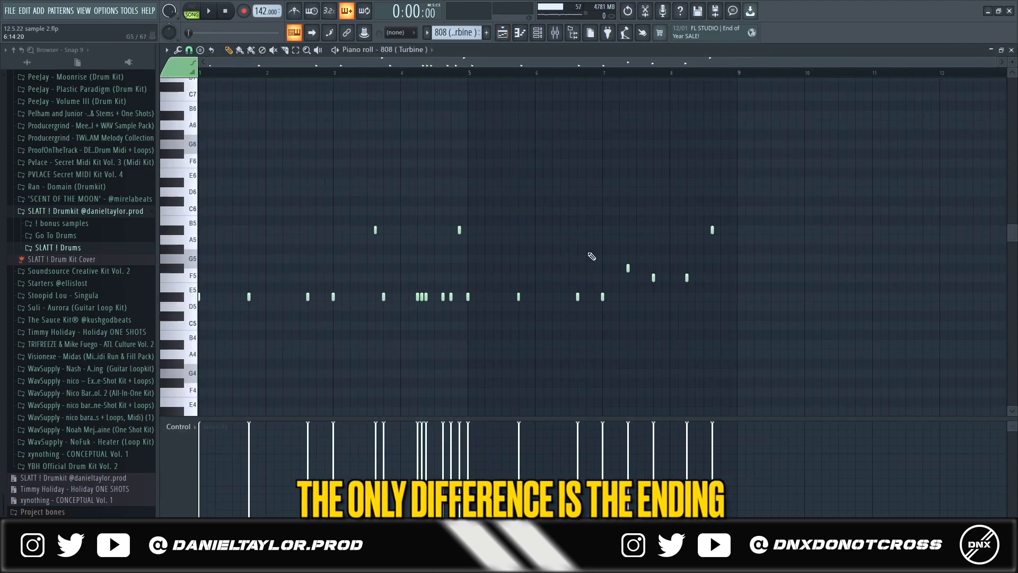
key(F5)
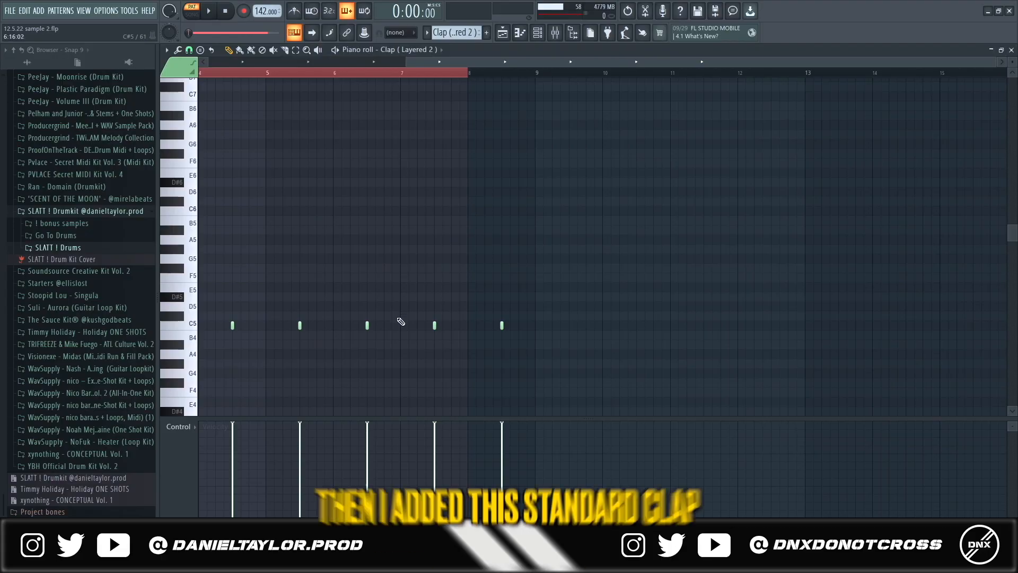
- View the clap, triangle percussion and open hat patterns in the piano roll, and play the open hat
scroll(401, 321, left, 3)
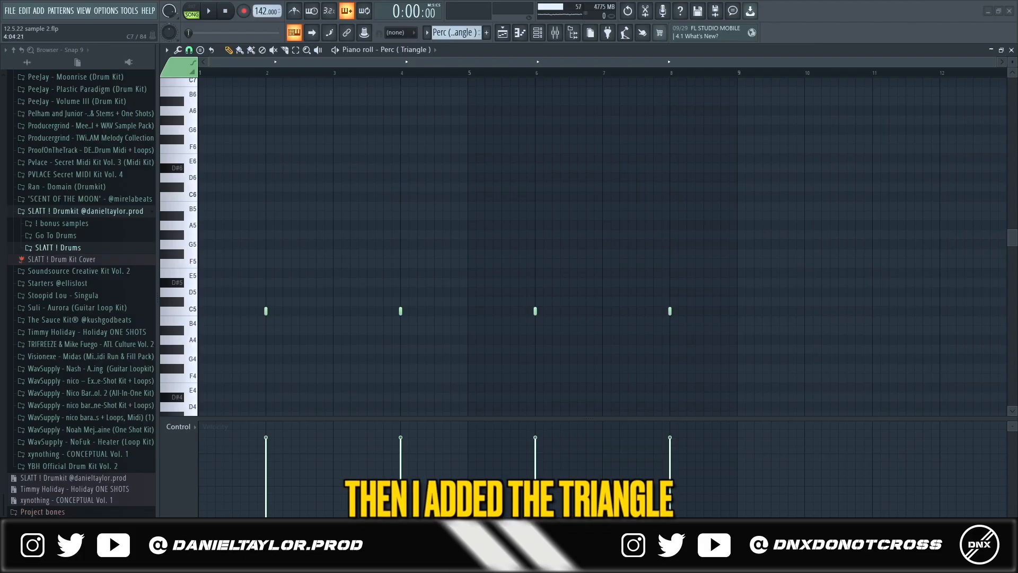
key(space)
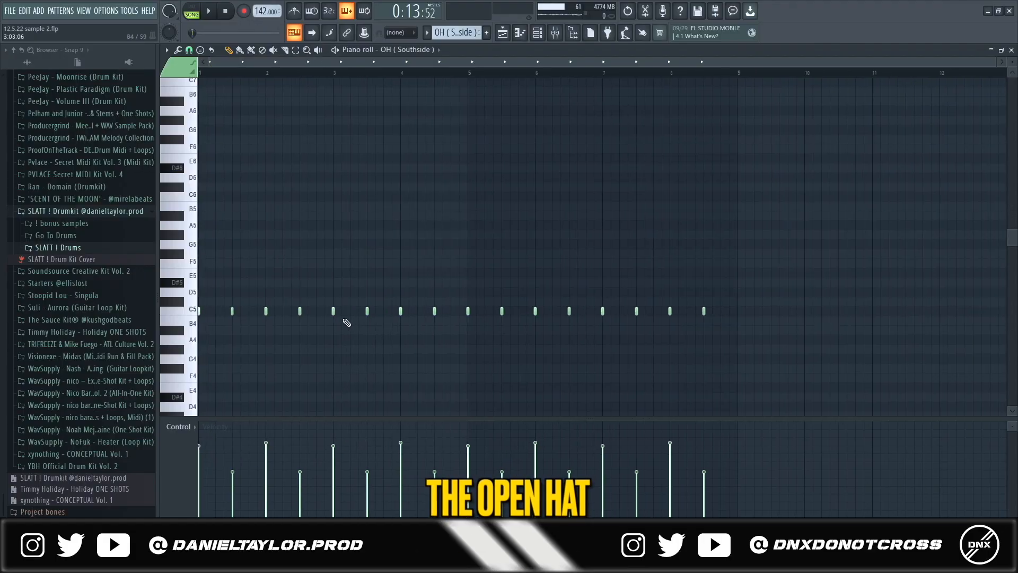
key(space)
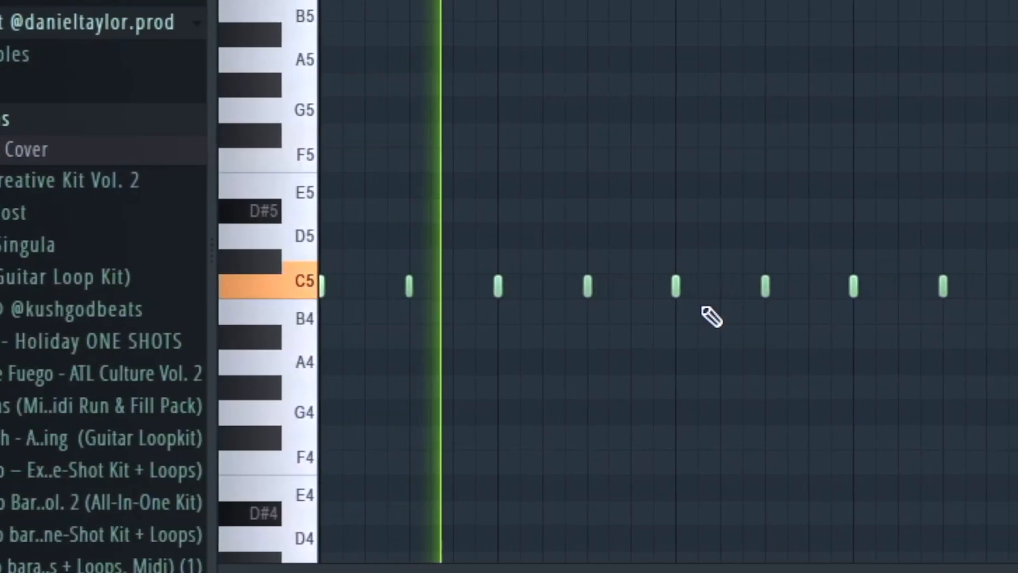